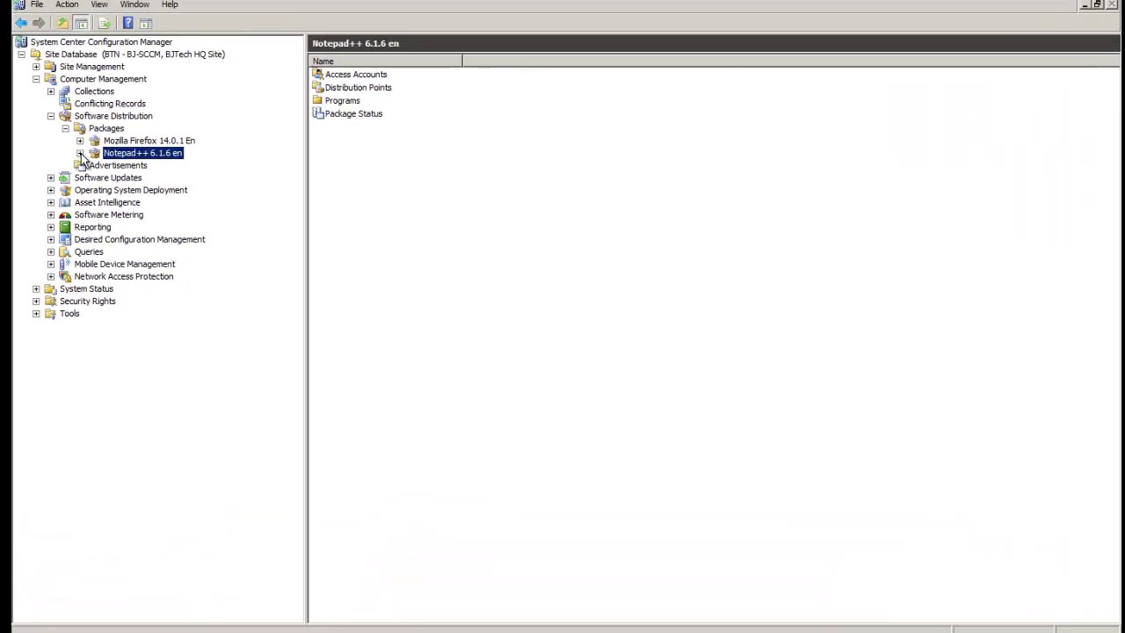
# Step: Start a new program under the Notepad++ 6.1.6 en package's Programs folder
pyautogui.click(80, 154)
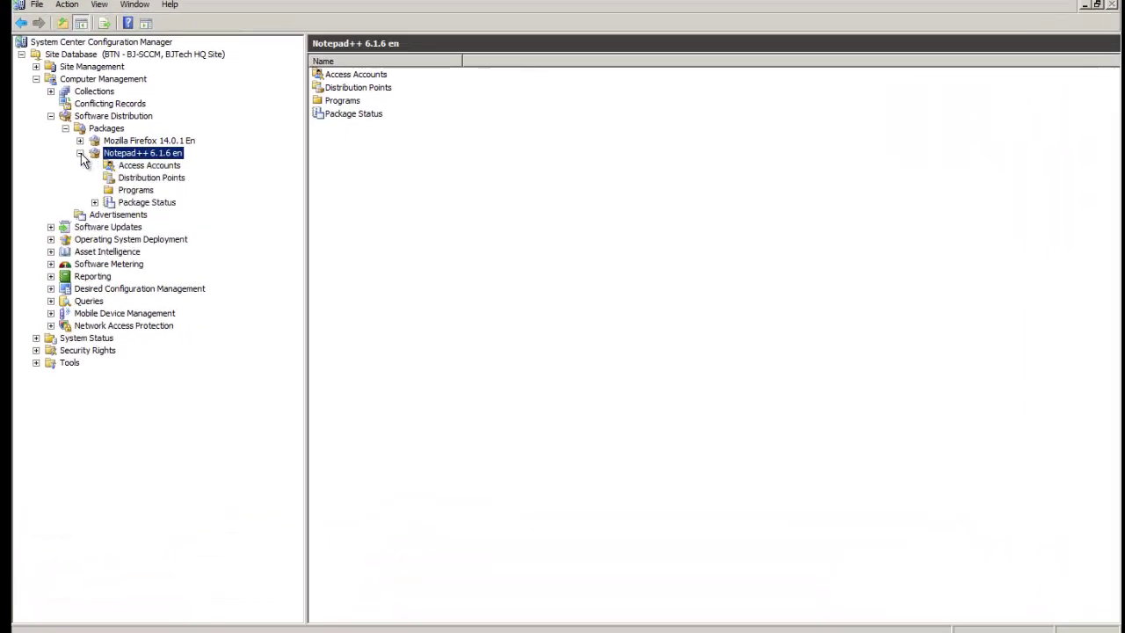
pyautogui.click(145, 193)
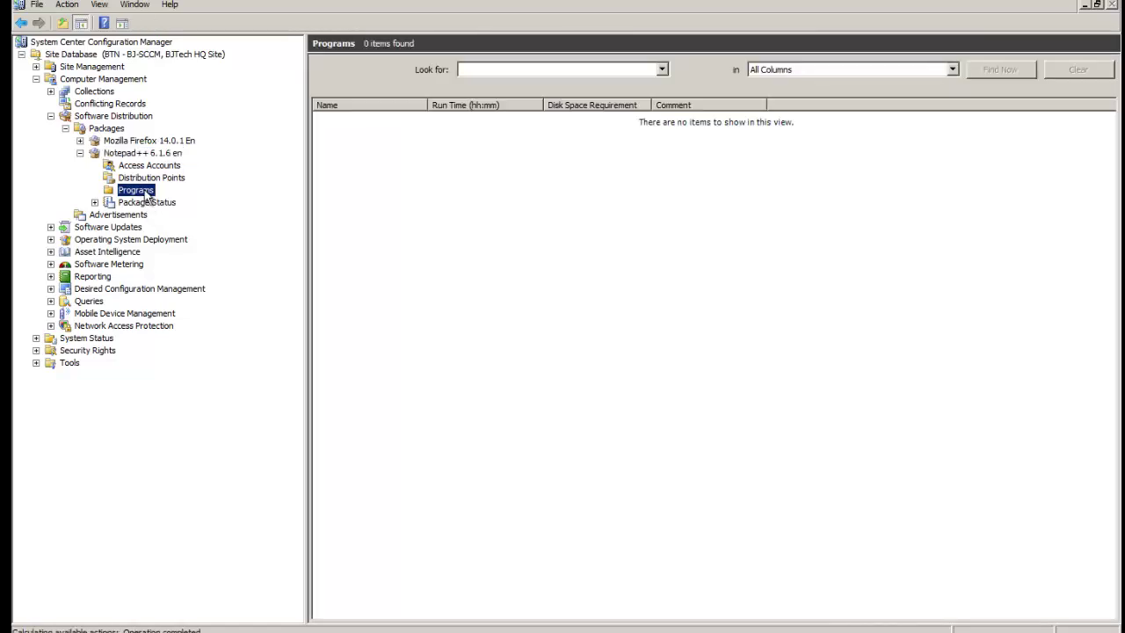
pyautogui.rightClick(146, 194)
pyautogui.moveTo(211, 198)
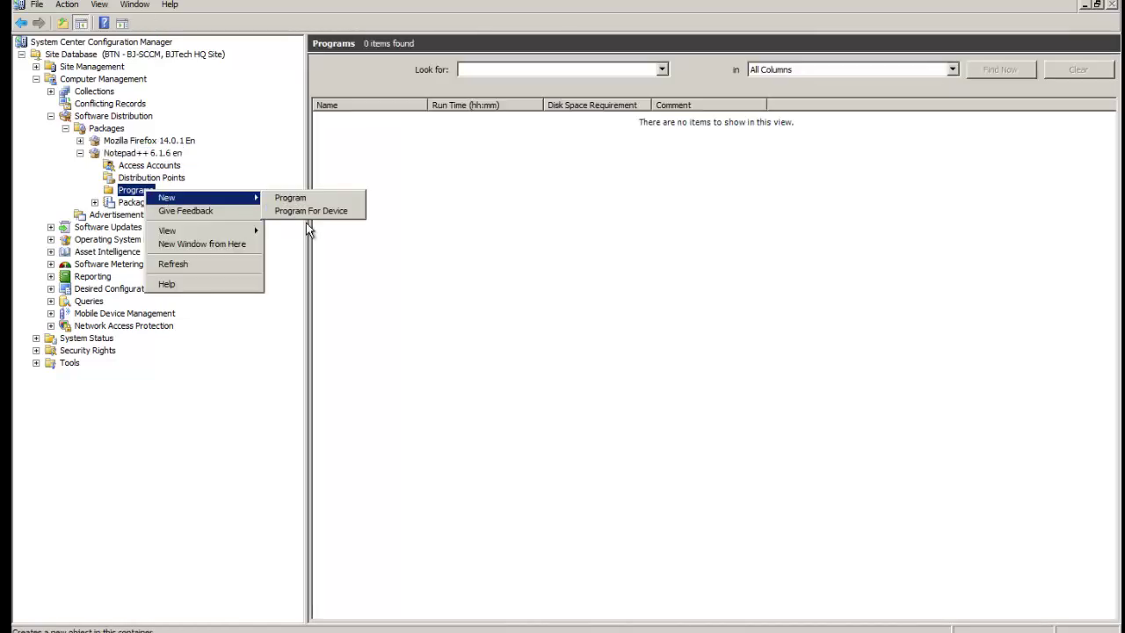
pyautogui.click(311, 199)
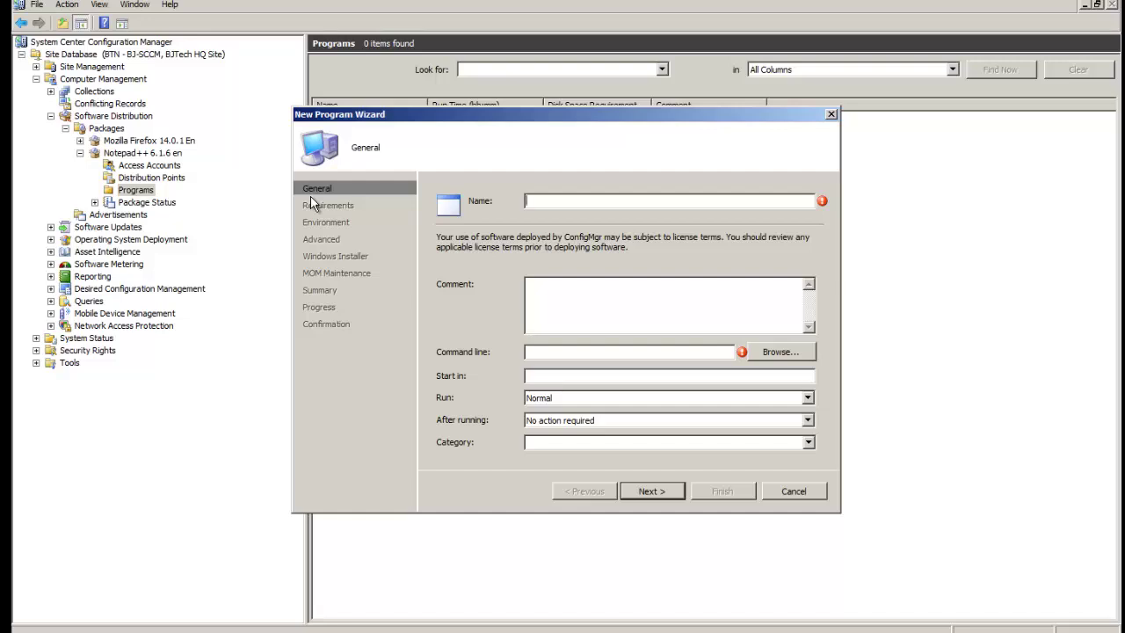
# Step: Name the program 'Notepadd++ 6.1.6' with comment 'Notepad++ 6.1.6 deployment in SCCM 2007 for BJTechNews'
pyautogui.write('Notepadd++ 6.1.6')
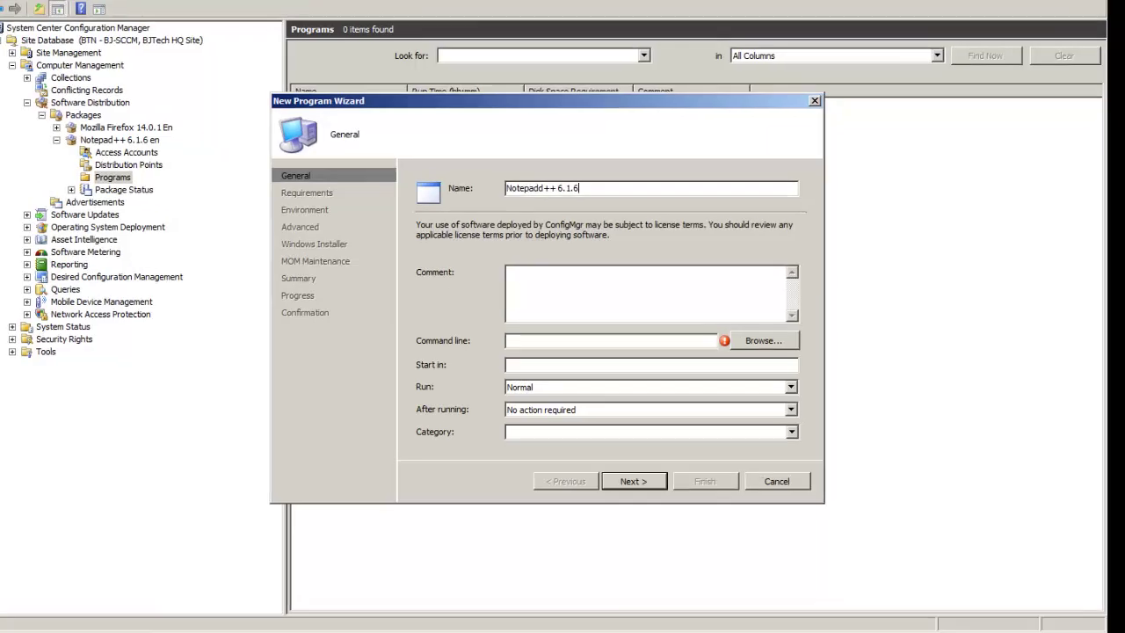
pyautogui.click(541, 293)
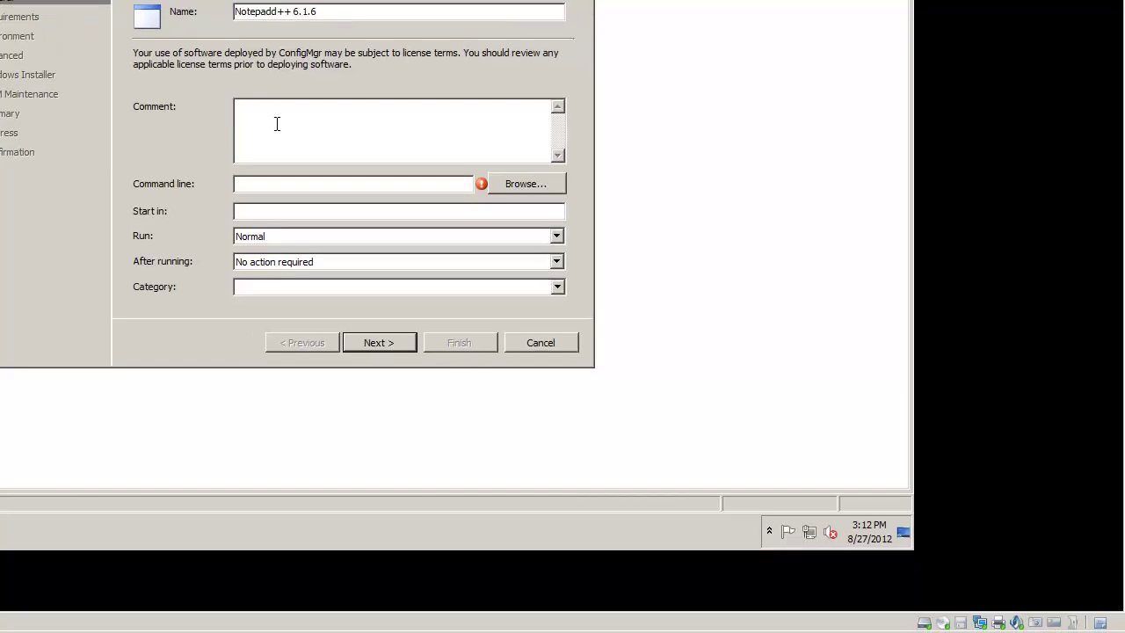
pyautogui.write('Notepadd')
pyautogui.press('BackSpace')
pyautogui.write('++ 6.1.6 deployment in ')
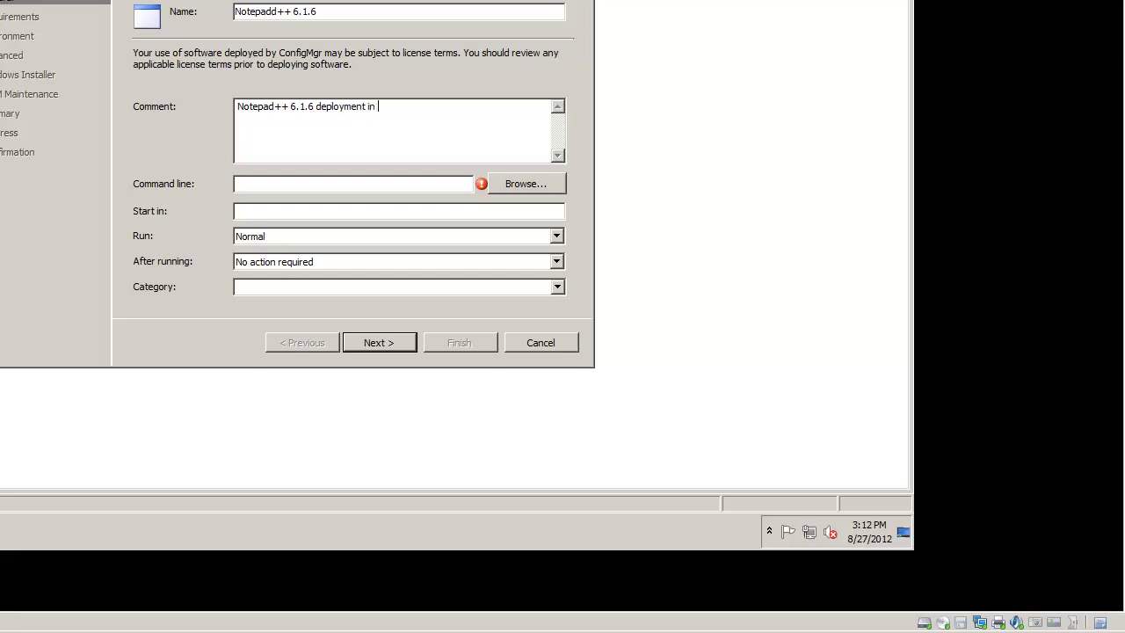
pyautogui.write('SCCM 2007 for BJTechNews')
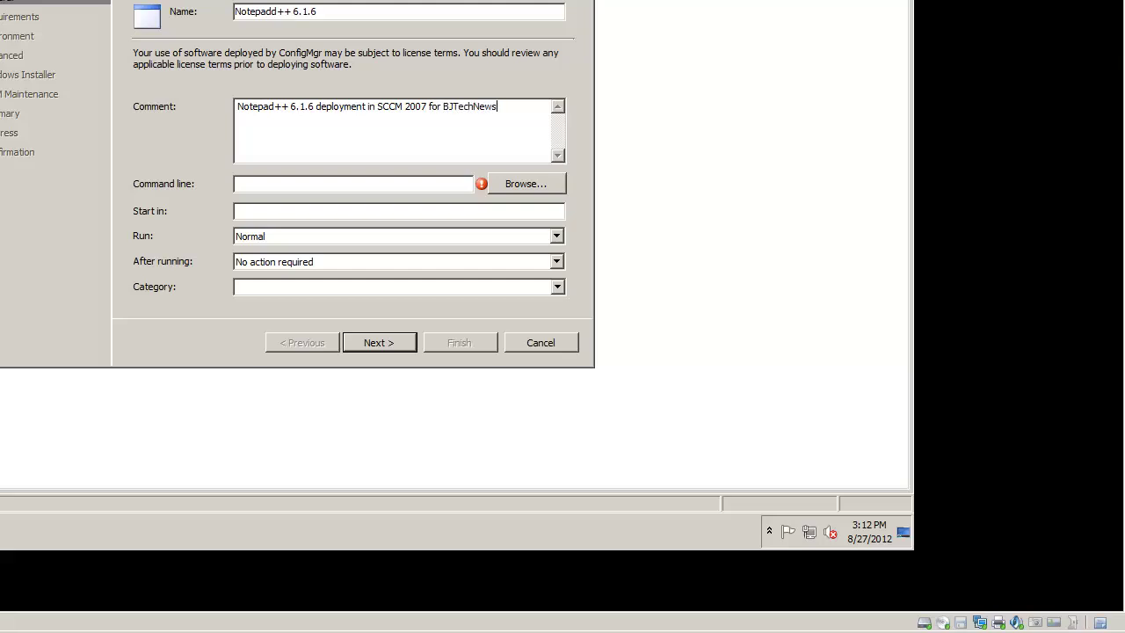
# Step: Set the command line to the quoted installer name "npp.6.1.6.Installer.exe"
pyautogui.click(265, 181)
pyautogui.write('npp.6.1.6.Installer')
pyautogui.moveTo(344, 185); pyautogui.dragTo(218, 191)
pyautogui.click(348, 184)
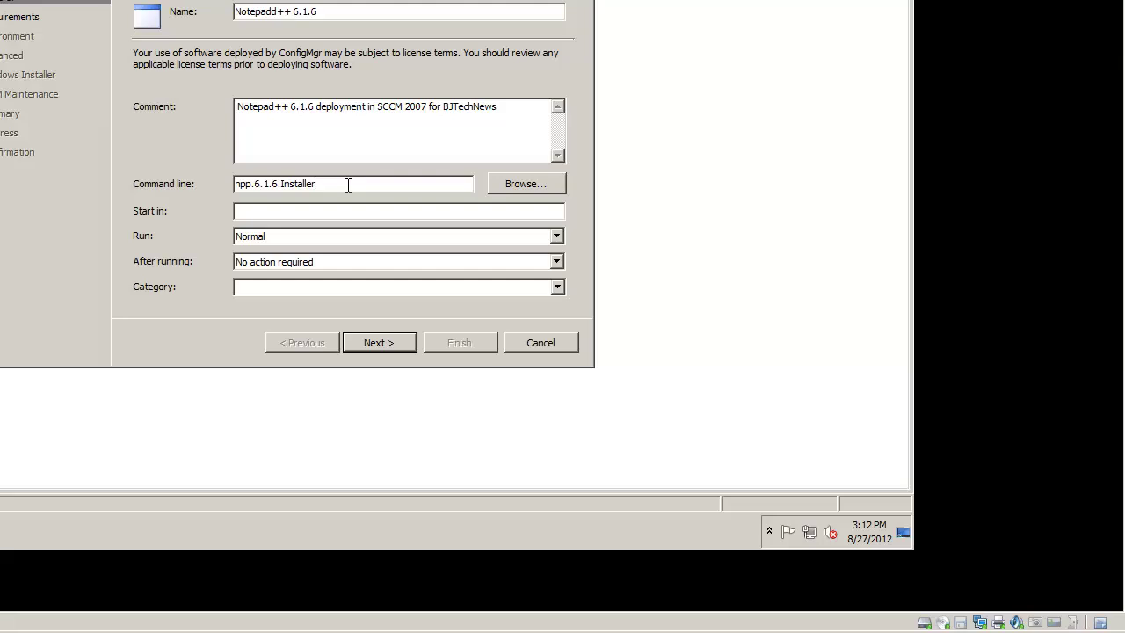
pyautogui.write('"')
pyautogui.write('.exe')
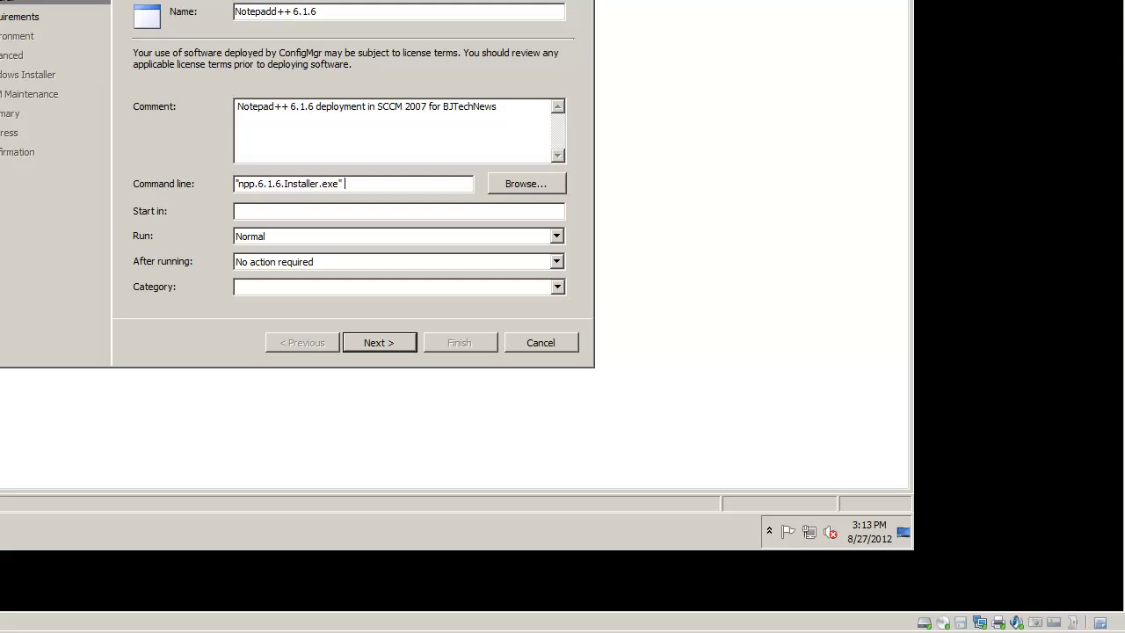
pyautogui.write('" /S')
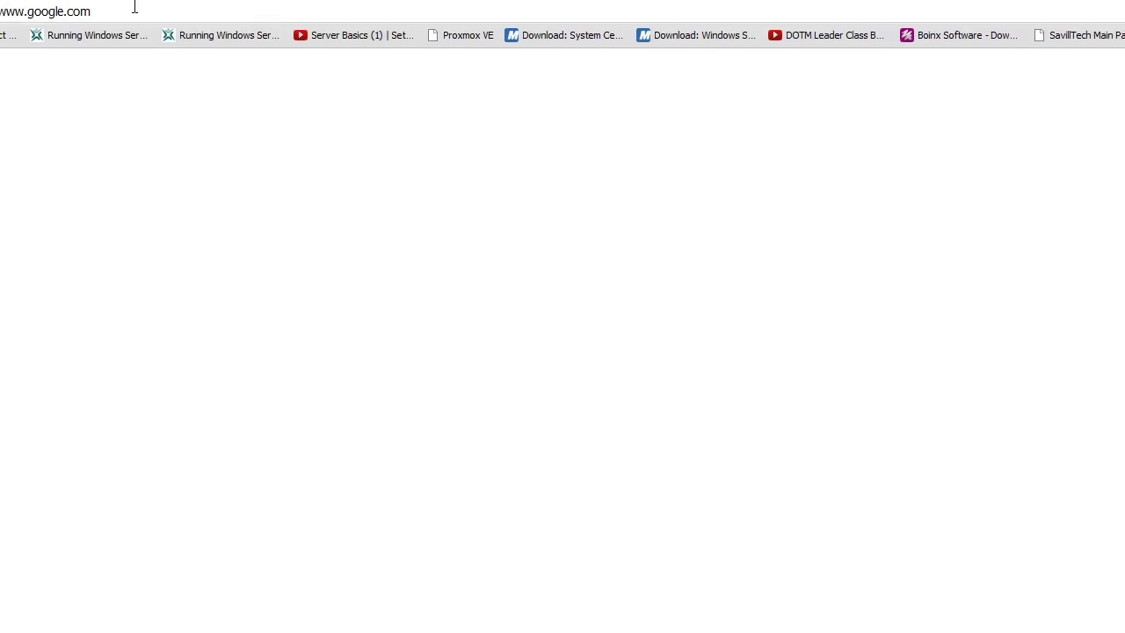
# Step: Search the web for 'appdeploy' and go to the ITNinja site
pyautogui.click(166, 34)
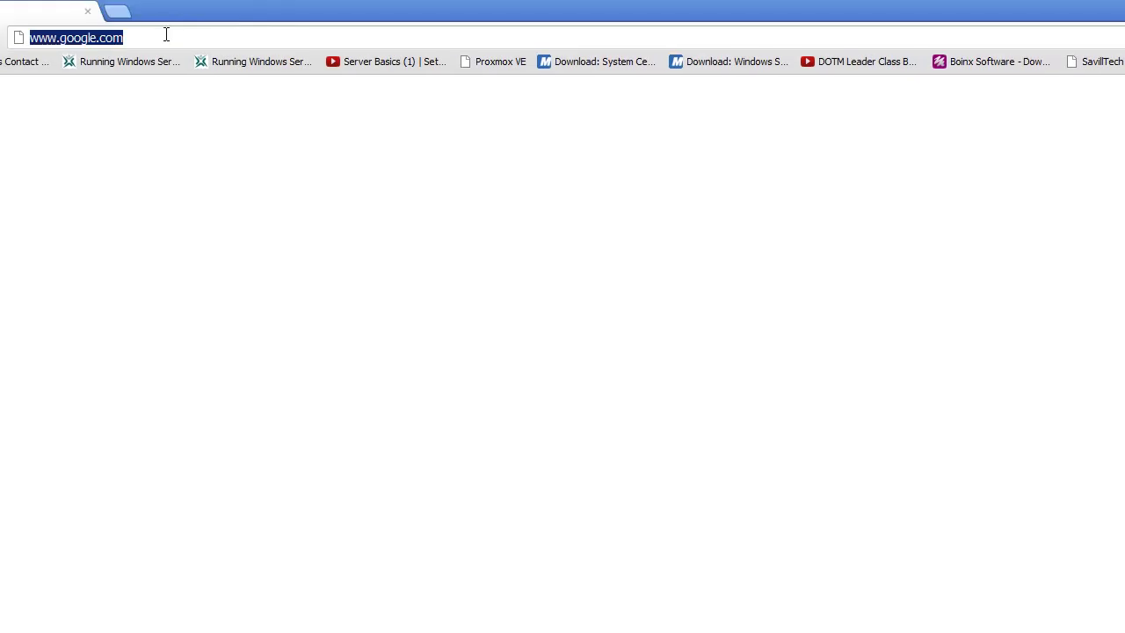
pyautogui.write('appdeploy')
pyautogui.press('Return')
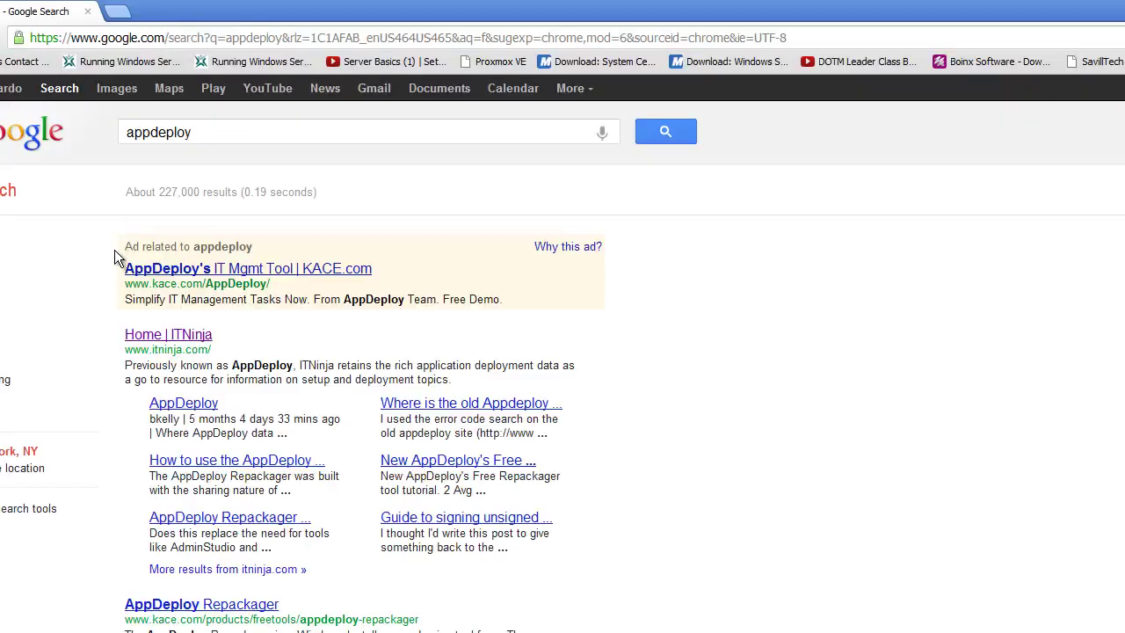
pyautogui.click(168, 332)
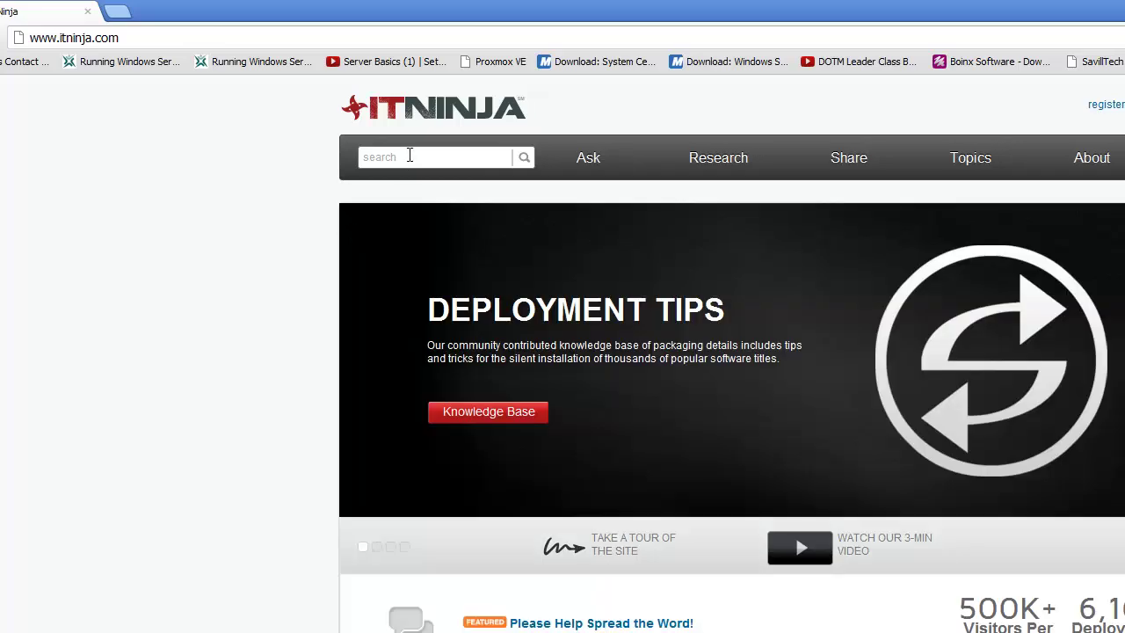
# Step: Find Notepad++ on ITNinja and take the /S silent switch from its Deployment Tips
pyautogui.click(410, 156)
pyautogui.write('notep')
pyautogui.press('Down')
pyautogui.press('Return')
pyautogui.click(524, 162)
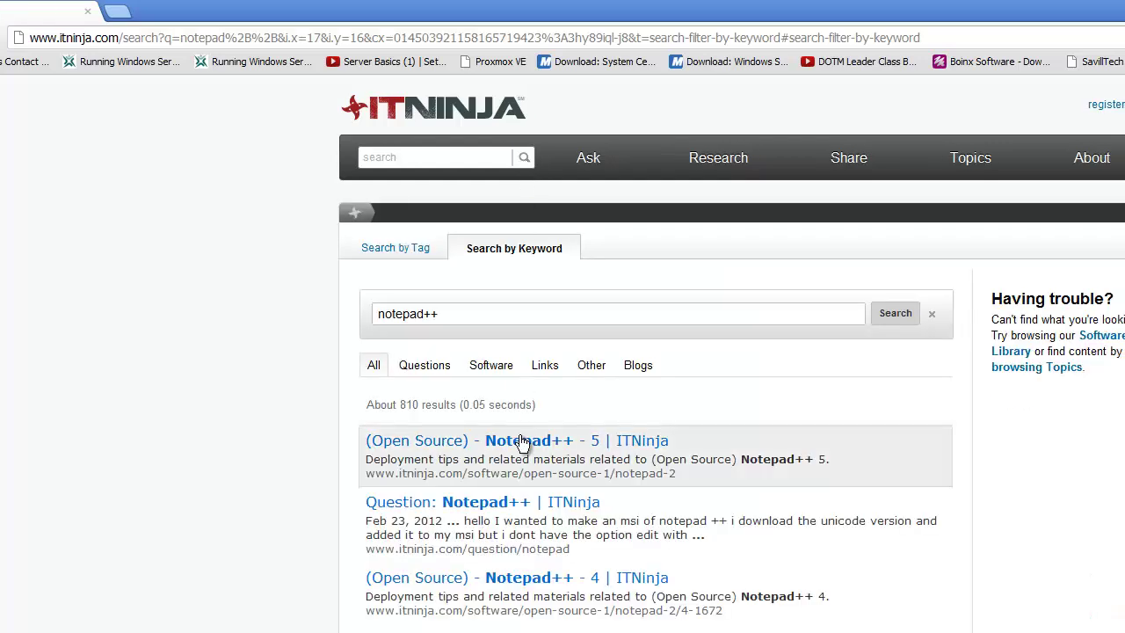
pyautogui.click(522, 442)
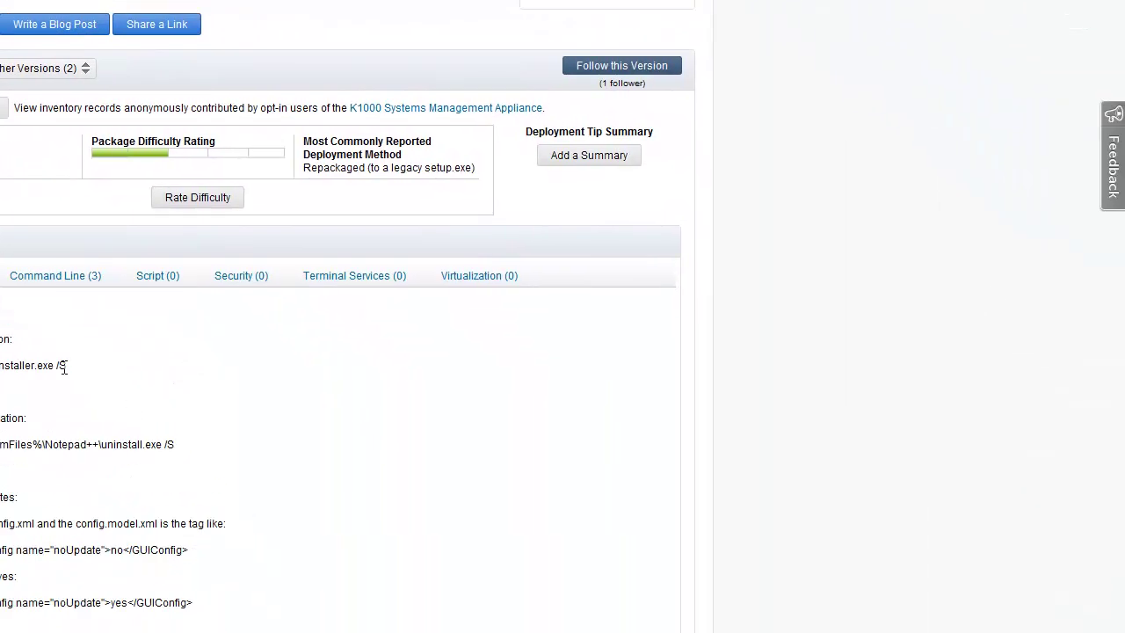
pyautogui.doubleClick(266, 537)
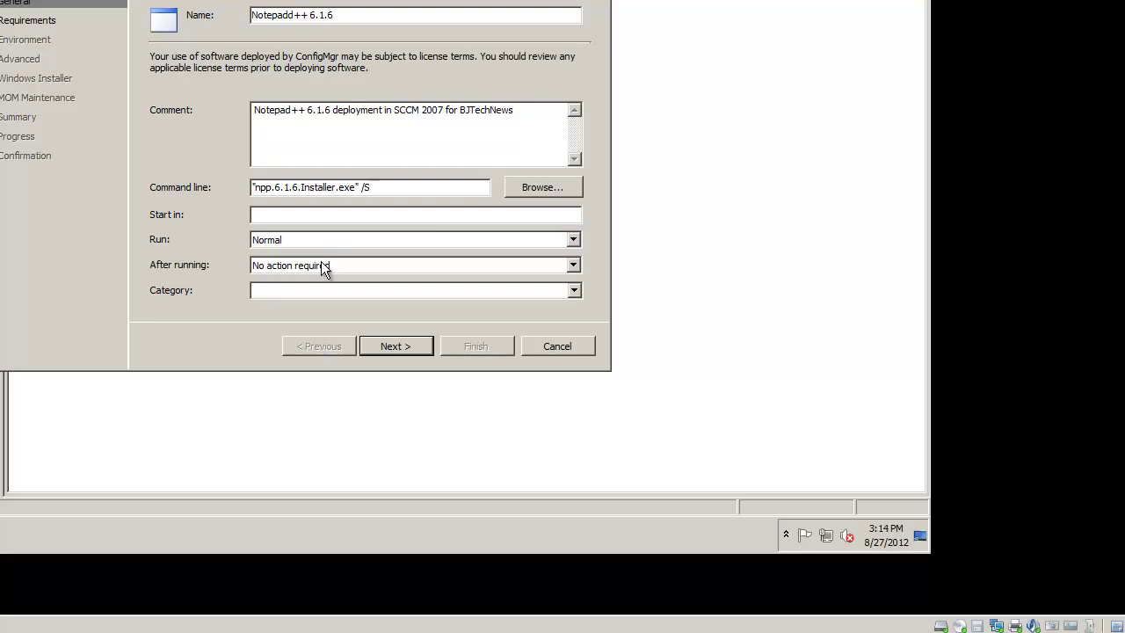
# Step: Leave the program category blank and move on to the requirements
pyautogui.click(576, 292)
pyautogui.click(575, 292)
pyautogui.click(395, 345)
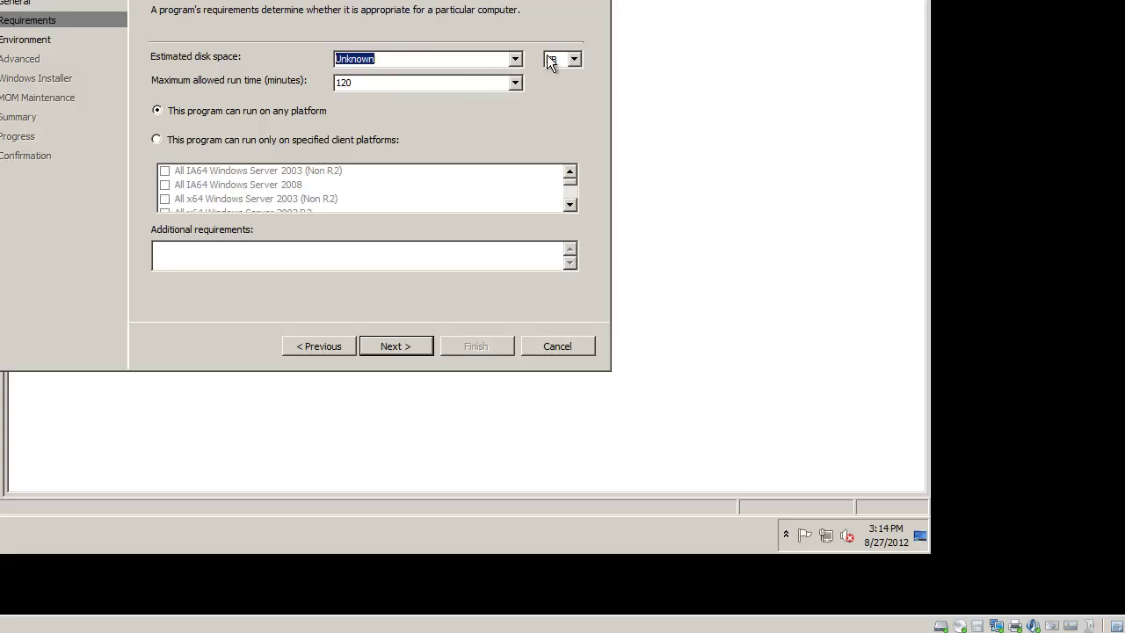
# Step: Keep Unknown KB disk space and 120-minute maximum run time, and allow any platform
pyautogui.click(576, 59)
pyautogui.click(563, 12)
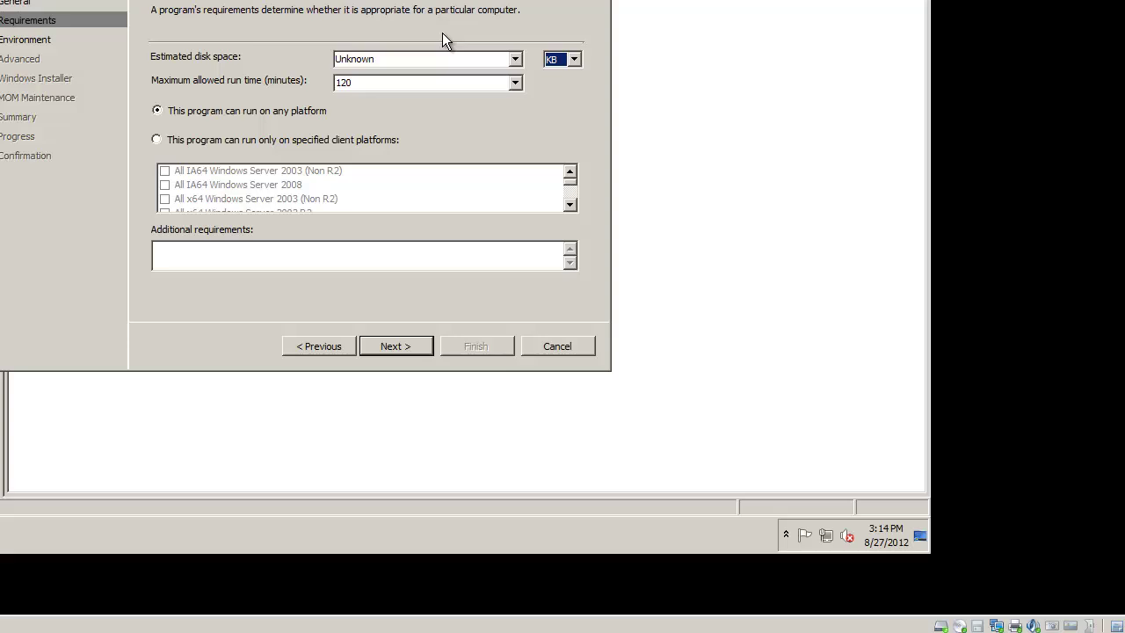
pyautogui.click(415, 60)
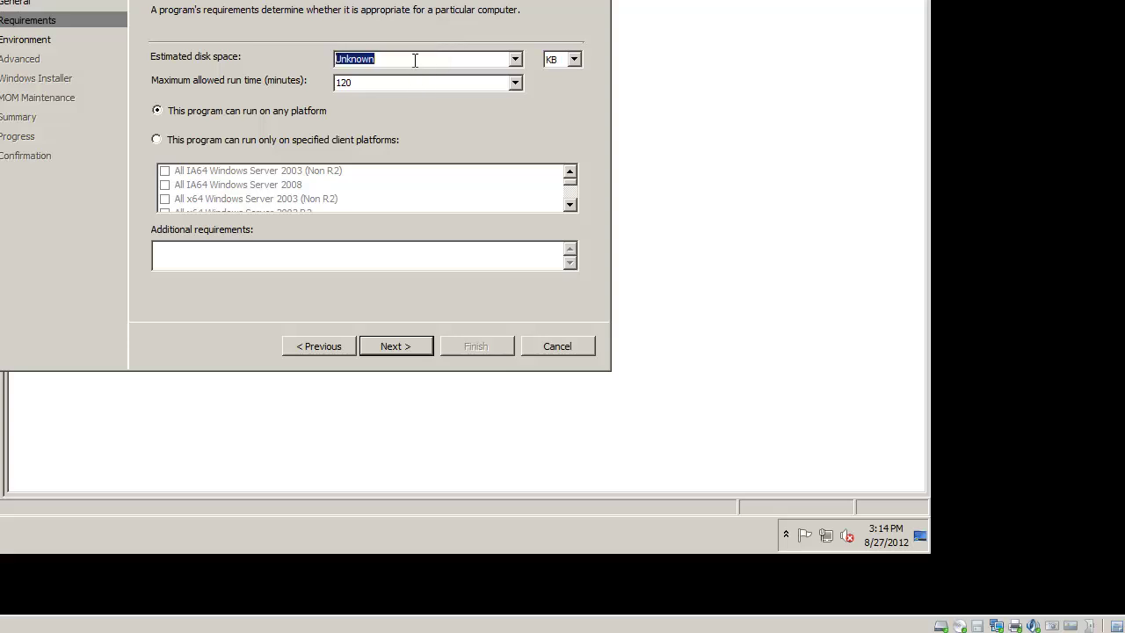
pyautogui.click(457, 82)
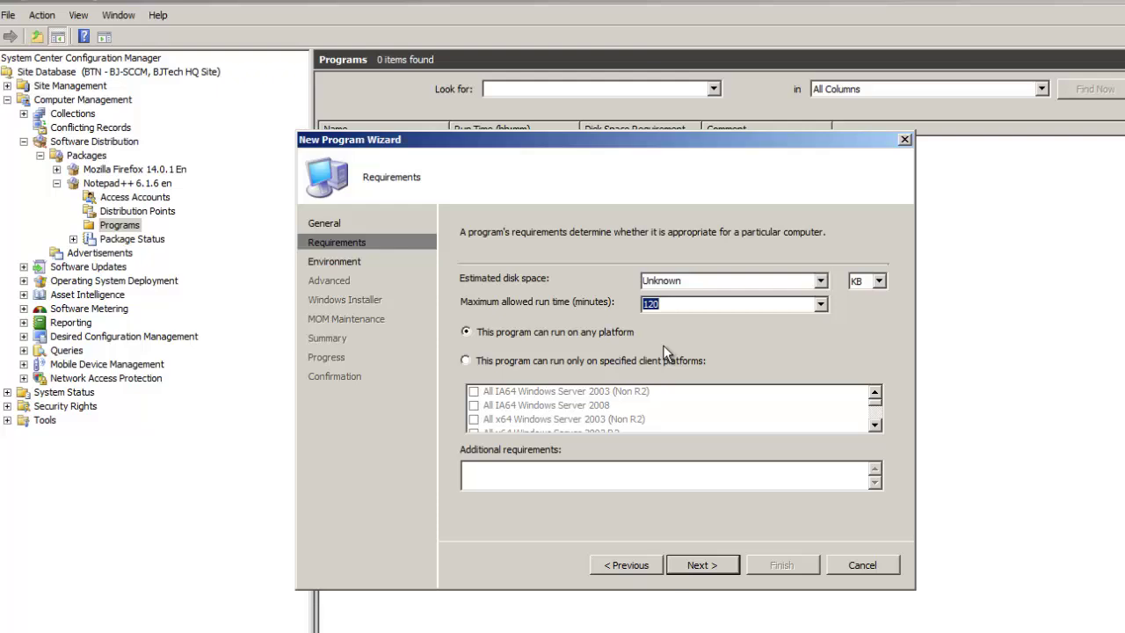
pyautogui.click(559, 359)
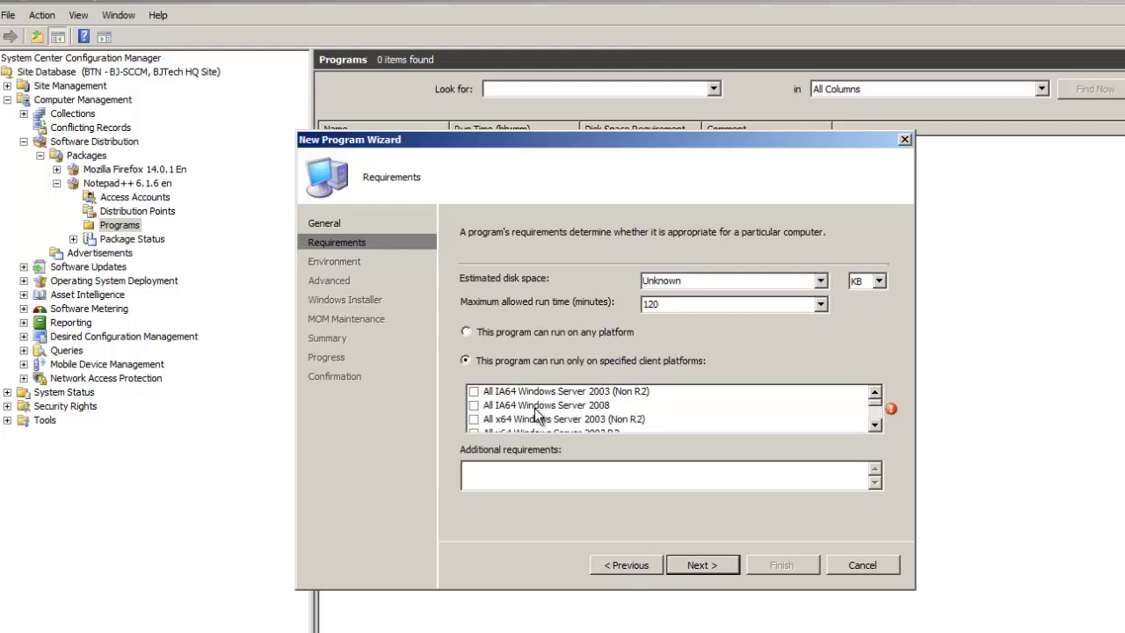
pyautogui.click(519, 330)
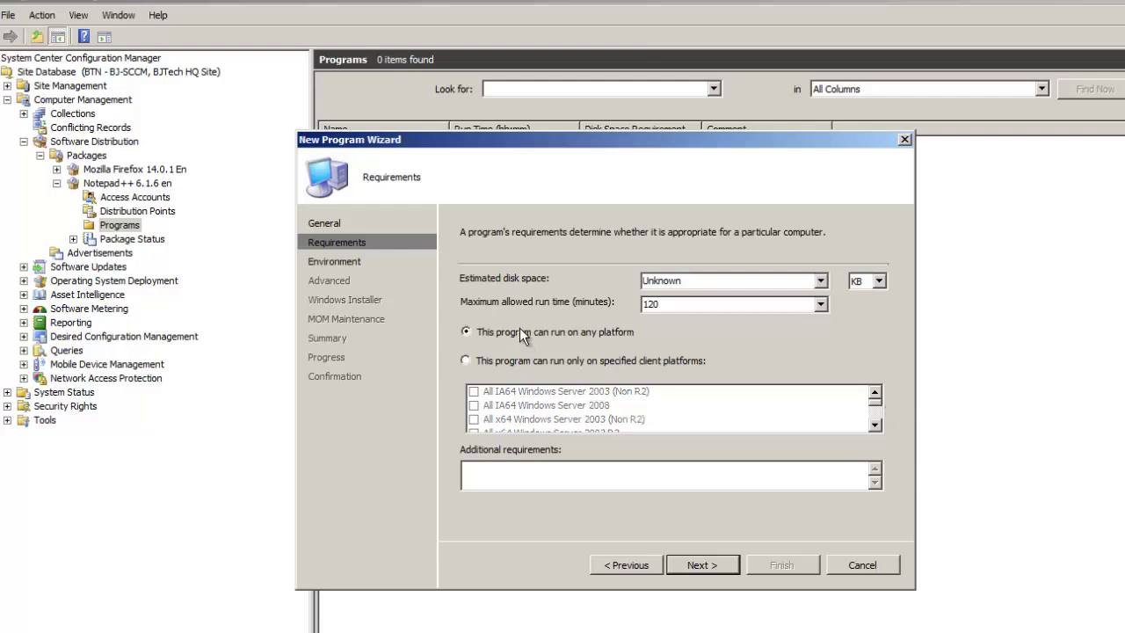
# Step: Set the program to run whether or not a user is logged on
pyautogui.click(697, 566)
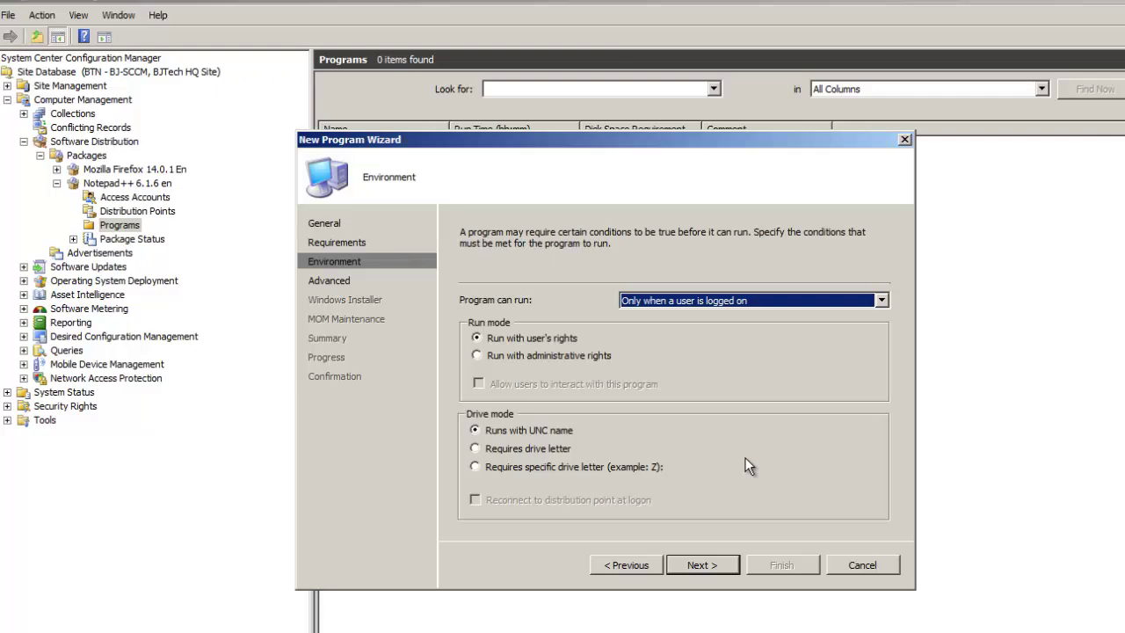
pyautogui.click(881, 301)
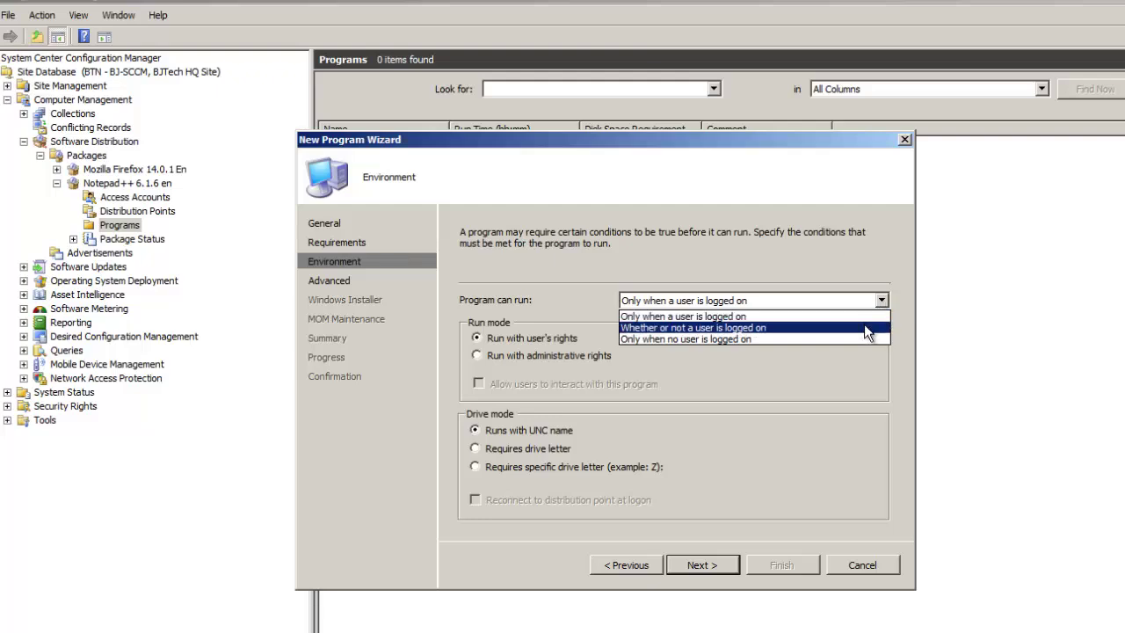
pyautogui.click(864, 326)
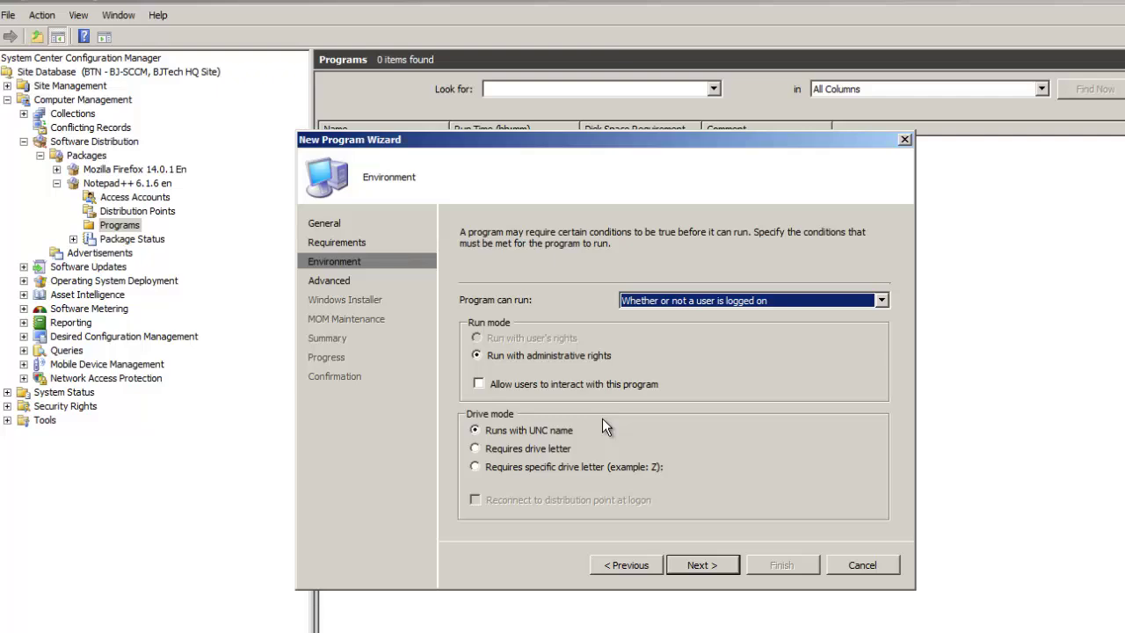
pyautogui.click(692, 569)
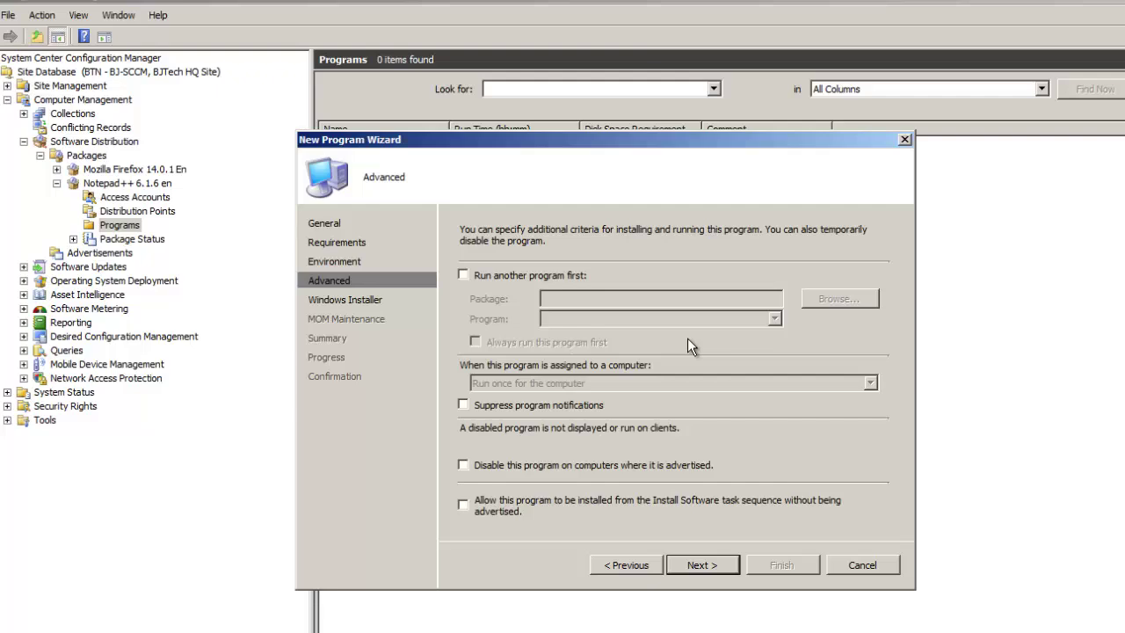
# Step: Accept the Advanced page defaults without any changes
pyautogui.click(704, 566)
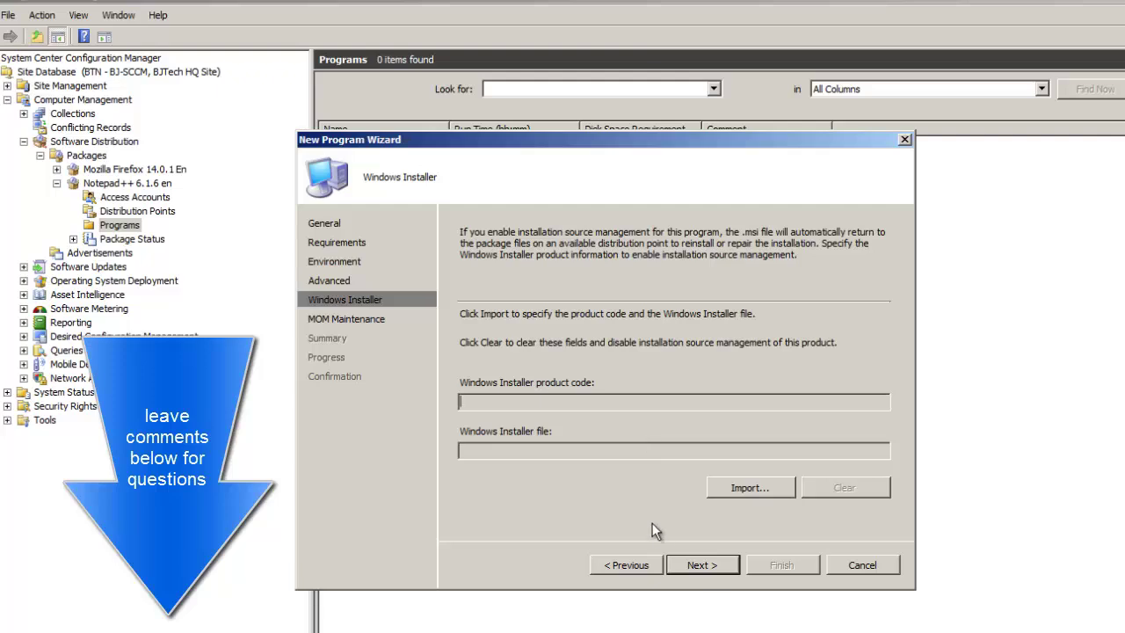
# Step: Enable an Operations Manager alert on program failure and finish creating the program
pyautogui.click(682, 567)
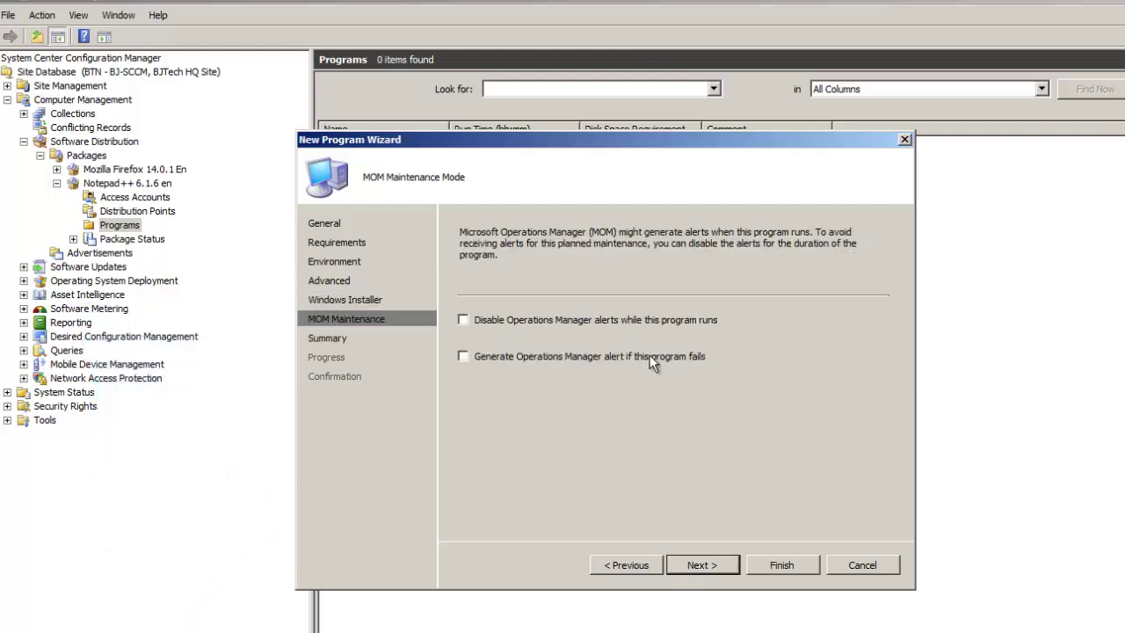
pyautogui.click(517, 362)
pyautogui.click(713, 565)
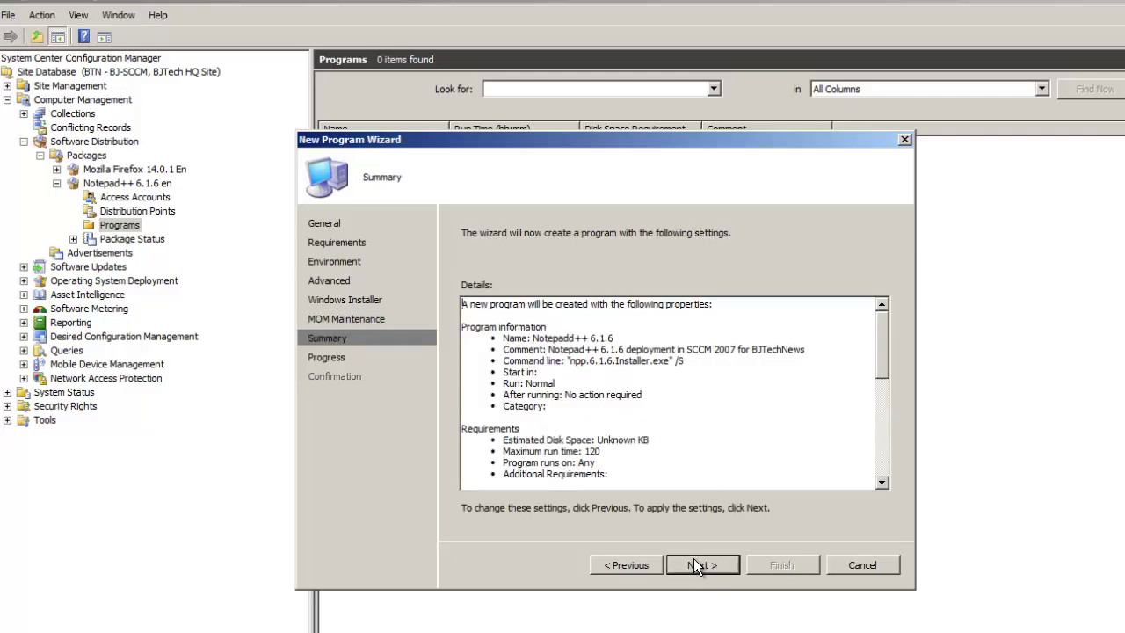
pyautogui.click(694, 565)
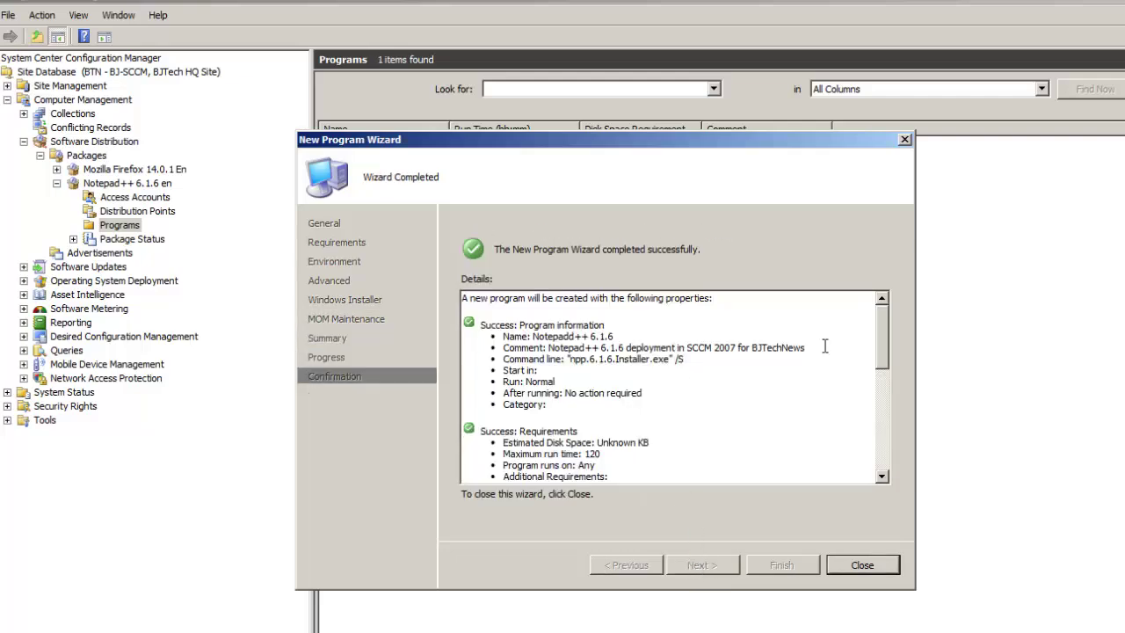
pyautogui.moveTo(878, 333)
pyautogui.mouseDown()
pyautogui.moveTo(886, 430)
pyautogui.moveTo(882, 312)
pyautogui.mouseUp()
pyautogui.click(842, 565)
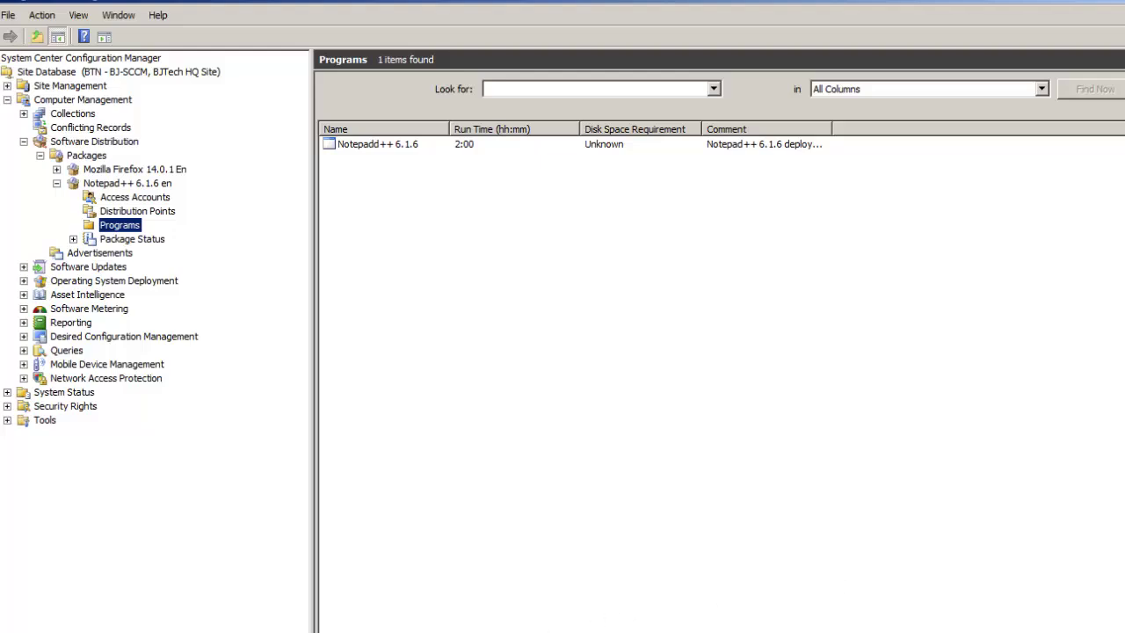
pyautogui.hotkey('alt', 'Tab')
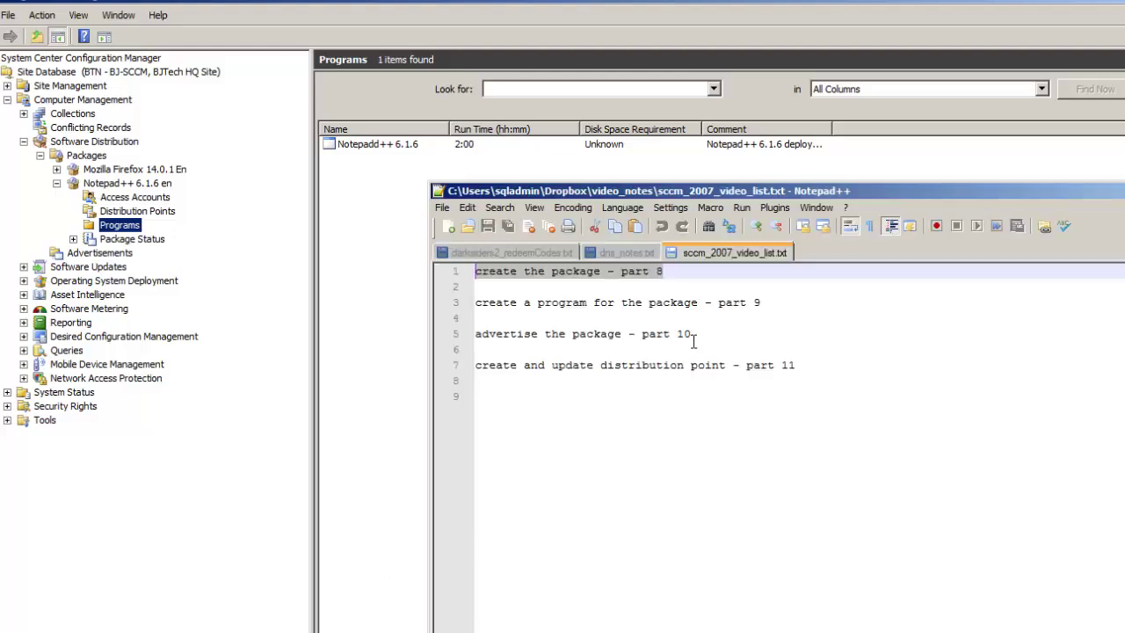
pyautogui.moveTo(761, 303); pyautogui.dragTo(473, 302)
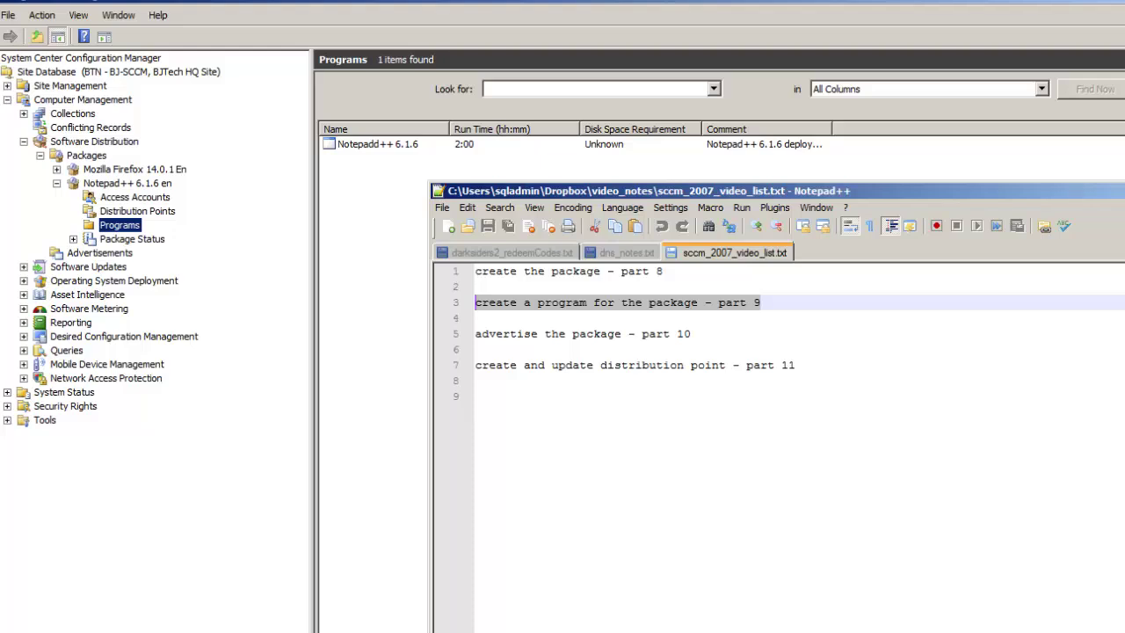
pyautogui.press('super+Down')
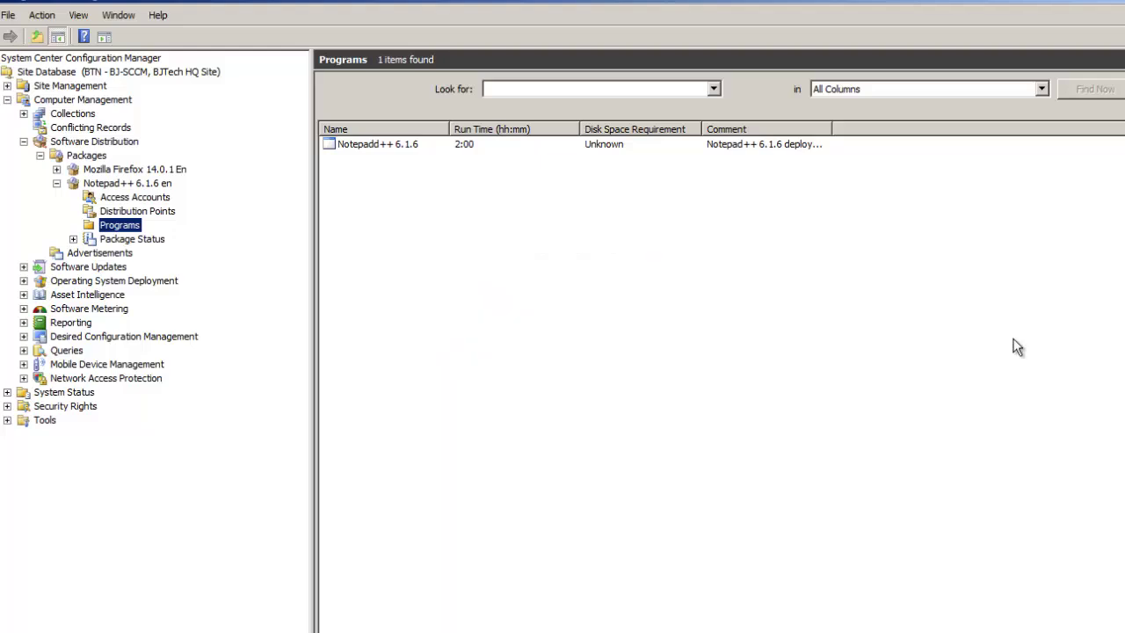